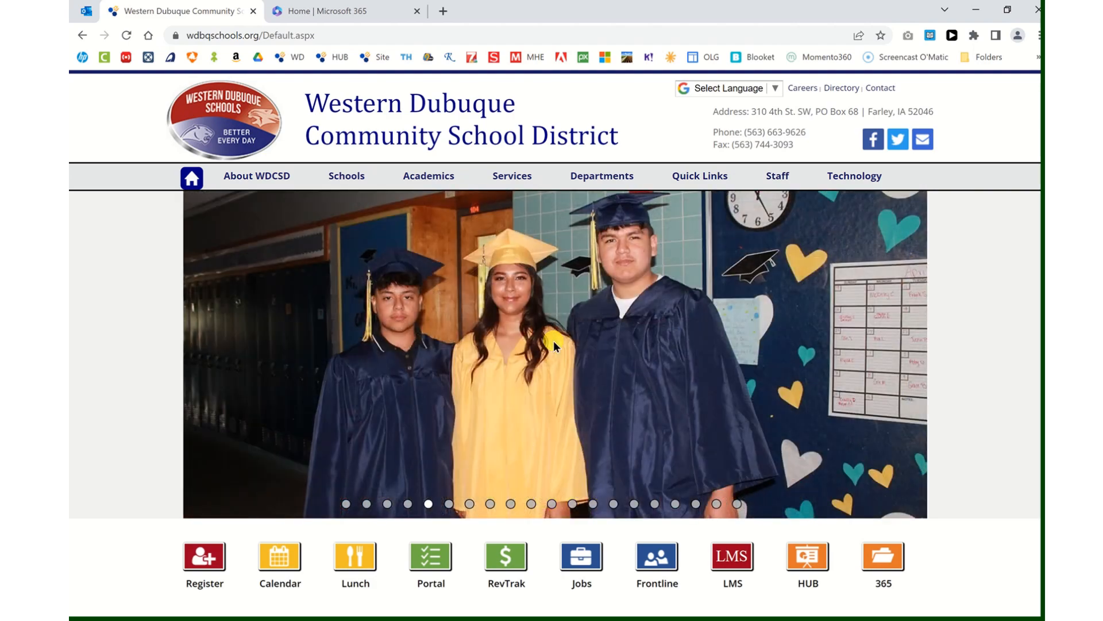
From the Schools menu, go to Western Dubuque High School at Epworth's Teacher Pages
{"action": "mouse_move", "coordinate": [320, 175]}
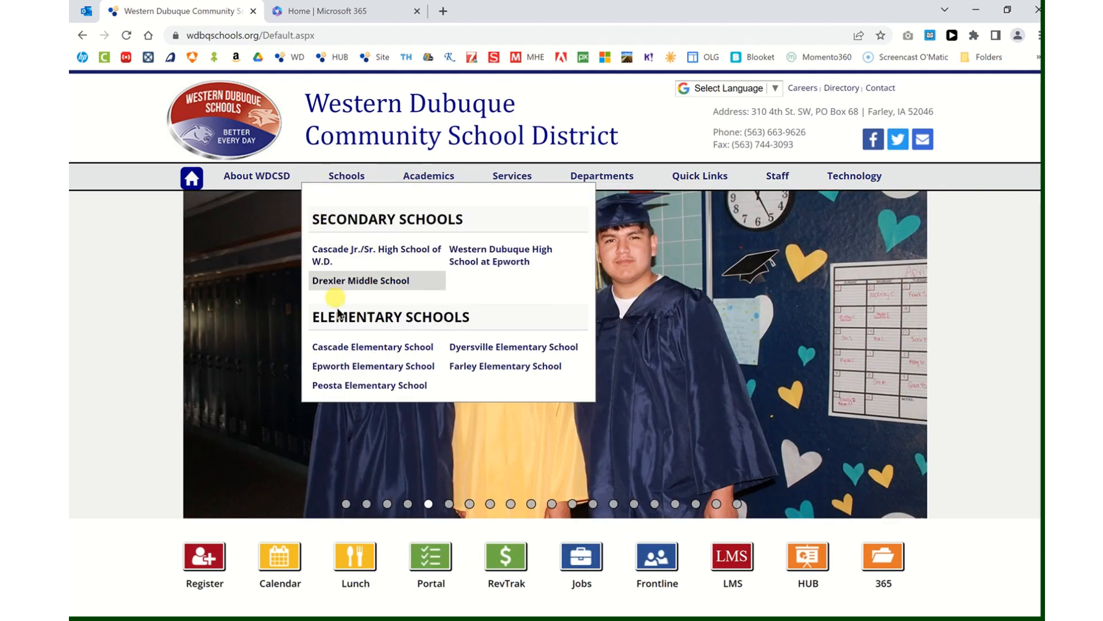
{"action": "left_click", "coordinate": [498, 263]}
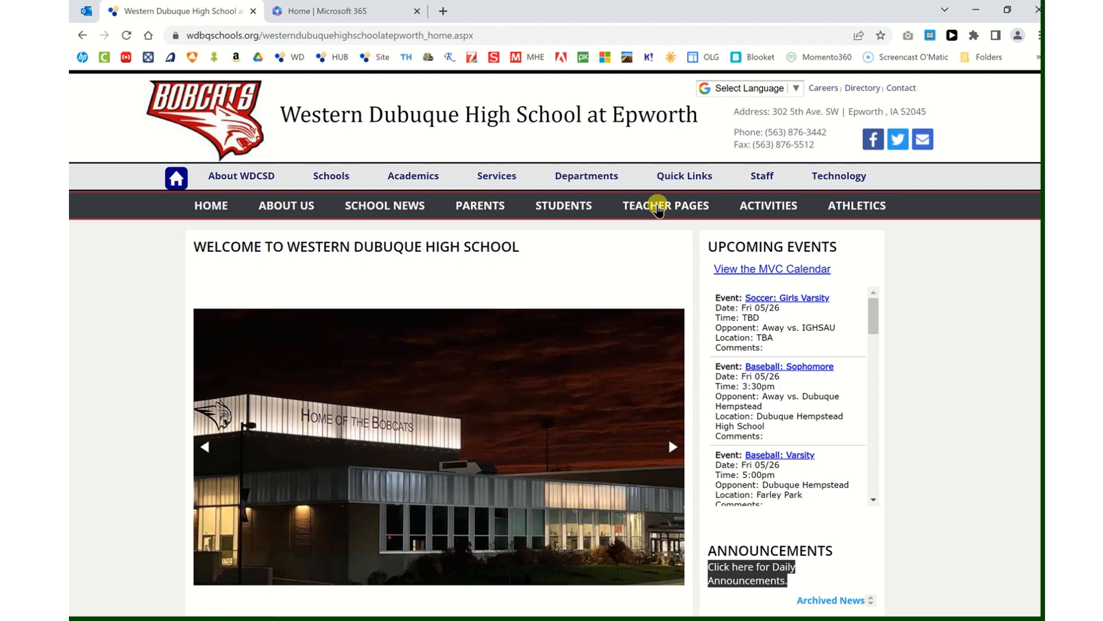
{"action": "left_click", "coordinate": [658, 206]}
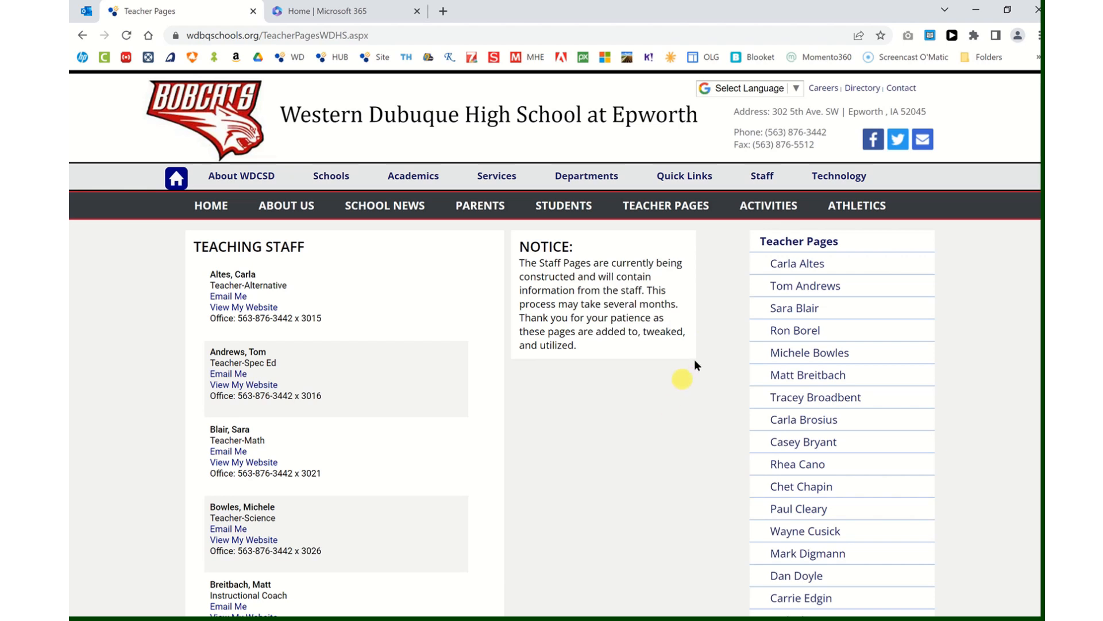
{"action": "mouse_move", "coordinate": [765, 183]}
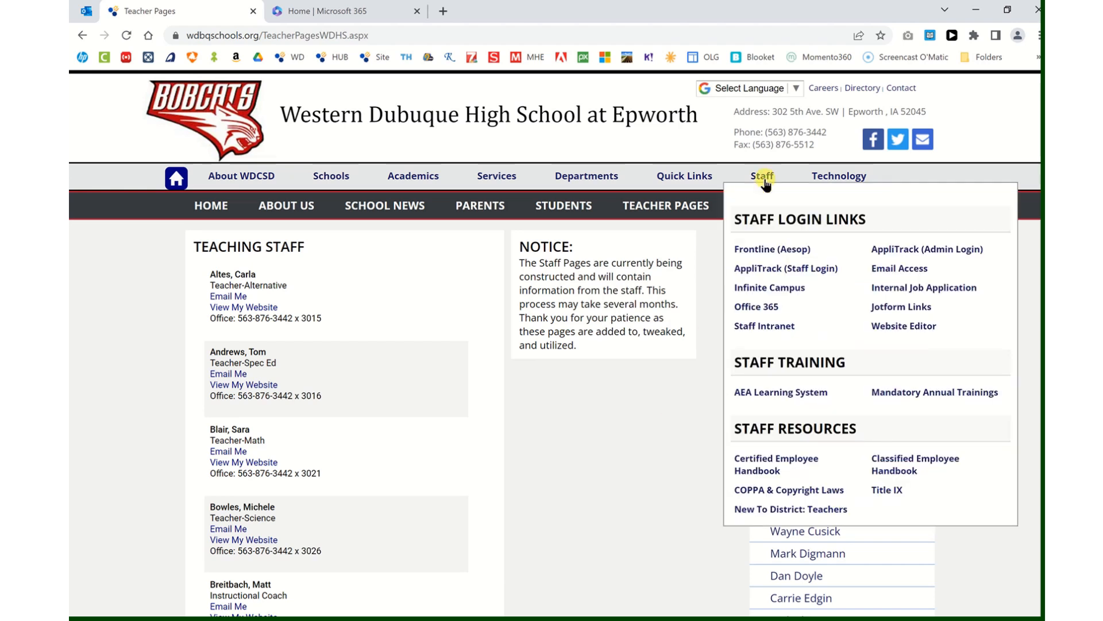
Log in to the Website Editor with the staff account's username and password
{"action": "left_click", "coordinate": [898, 325]}
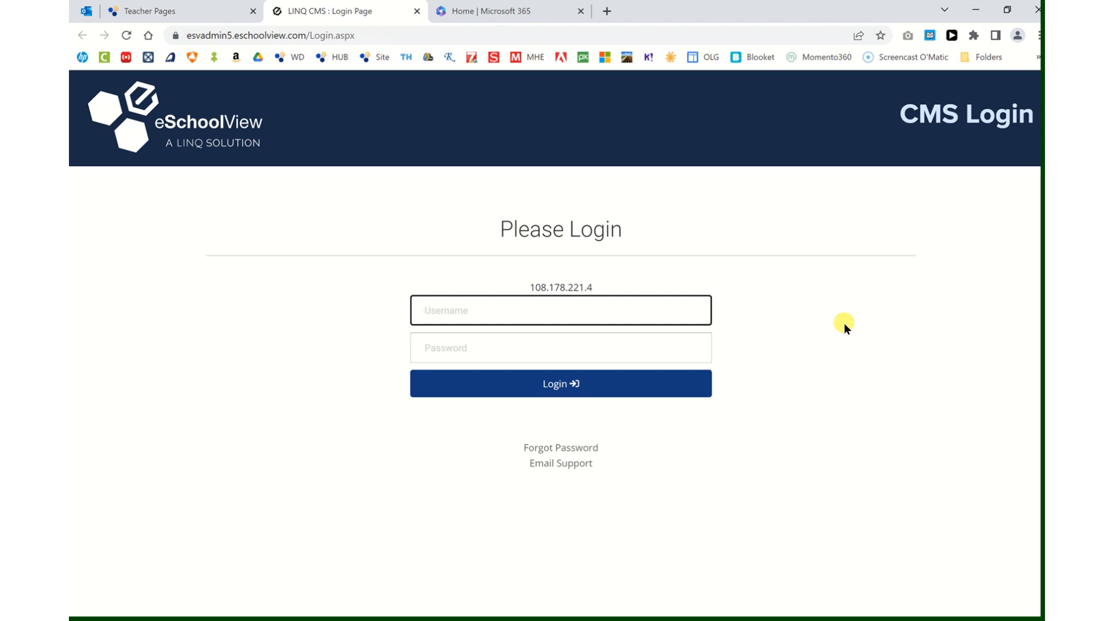
{"action": "key", "text": "Tab"}
{"action": "type", "text": "*****"}
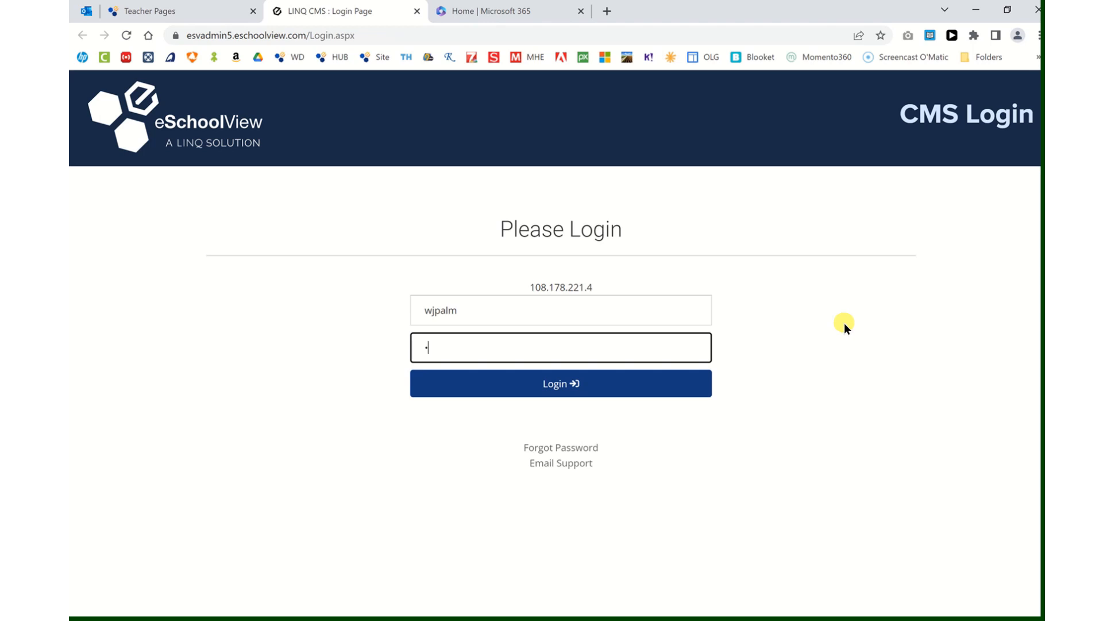
{"action": "type", "text": "*****"}
{"action": "key", "text": "Return"}
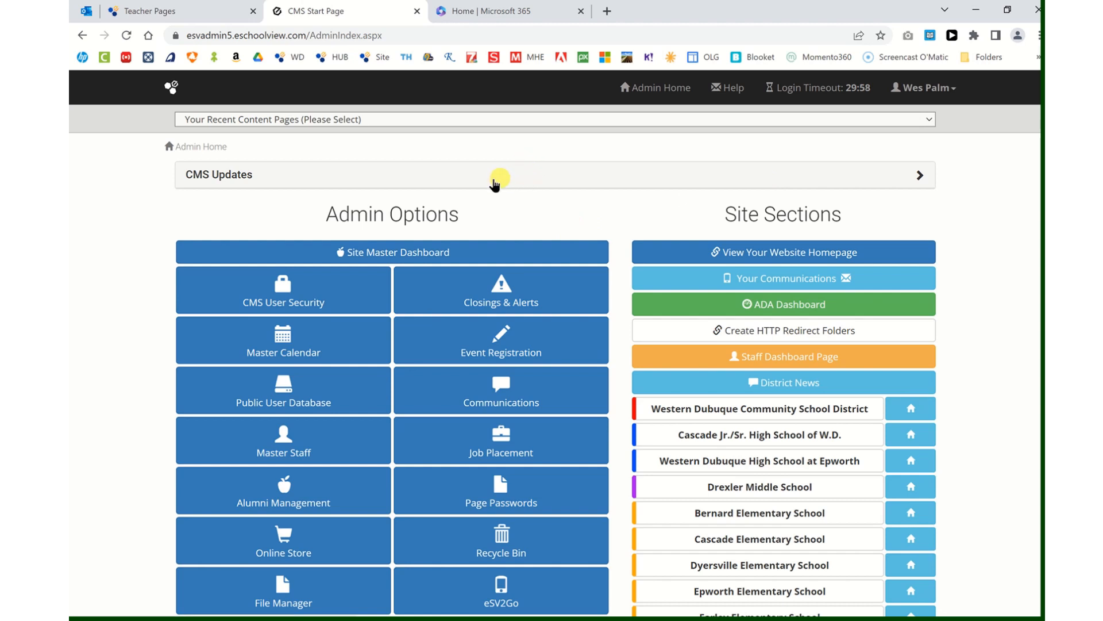
Open the district's Content Pages and choose the staff member's page at the end of Interior Pages
{"action": "left_click", "coordinate": [715, 410]}
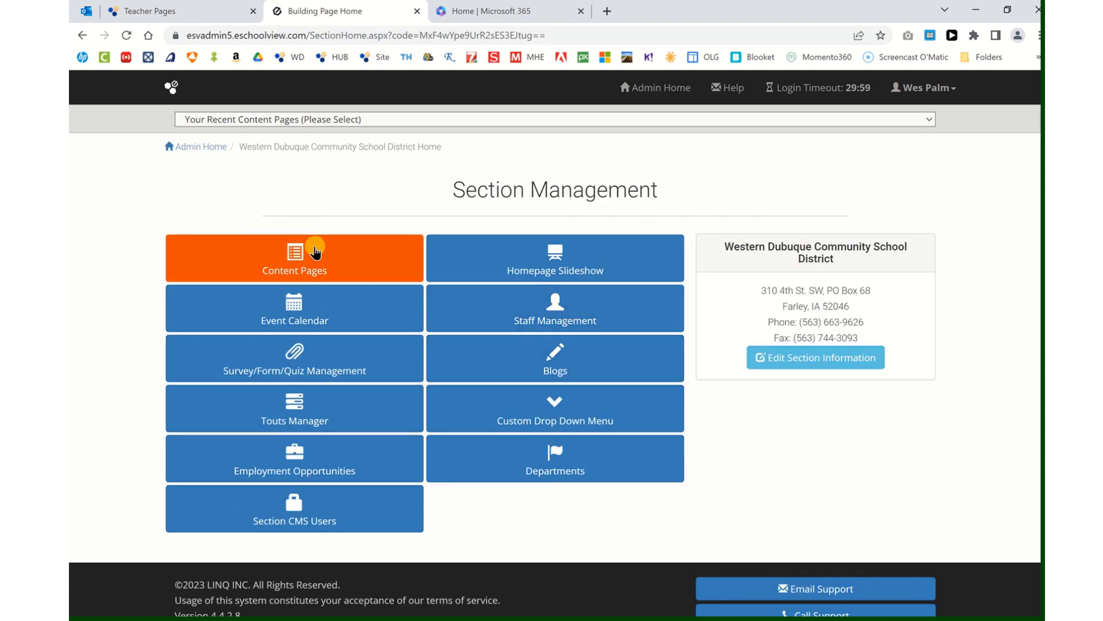
{"action": "left_click", "coordinate": [290, 252]}
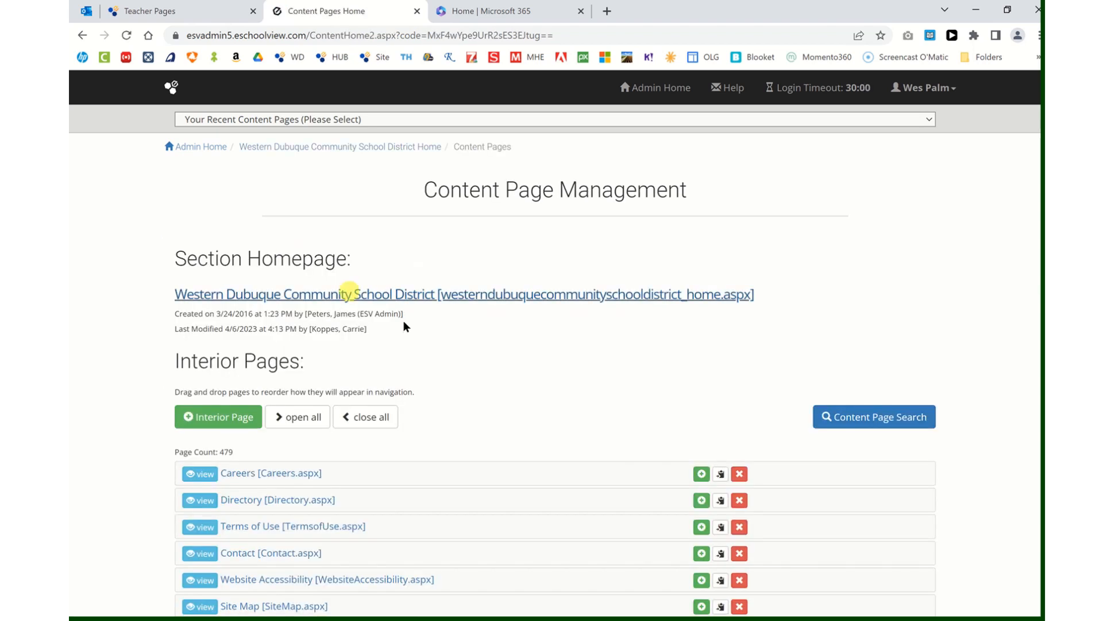
{"action": "scroll", "coordinate": [533, 362], "scroll_direction": "down", "scroll_amount": 5}
{"action": "scroll", "coordinate": [534, 362], "scroll_direction": "down", "scroll_amount": 15}
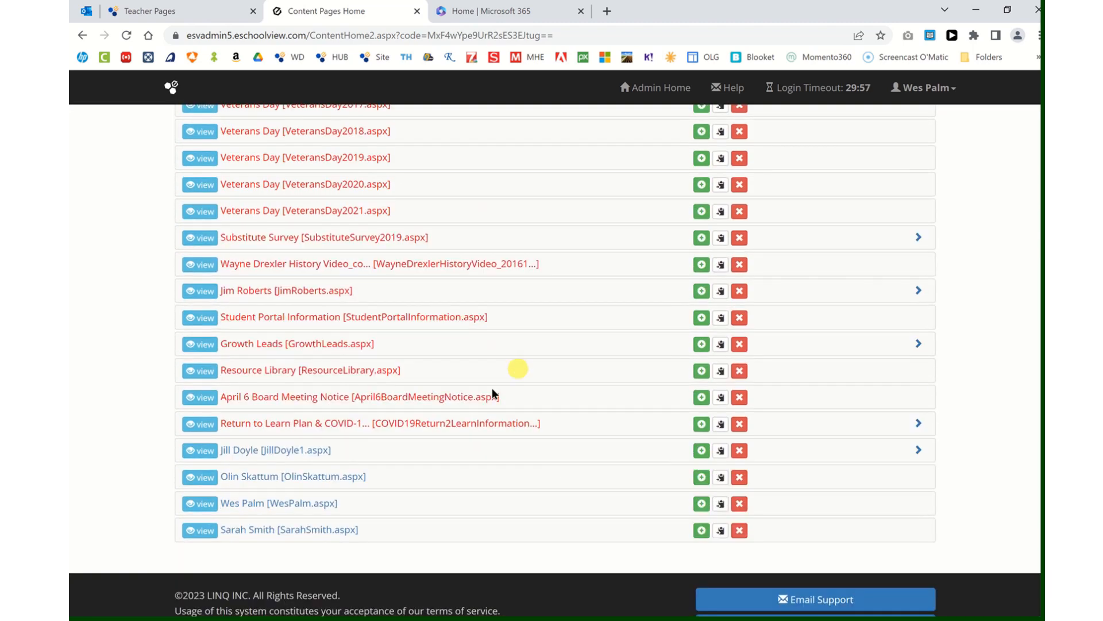
{"action": "left_click", "coordinate": [267, 506]}
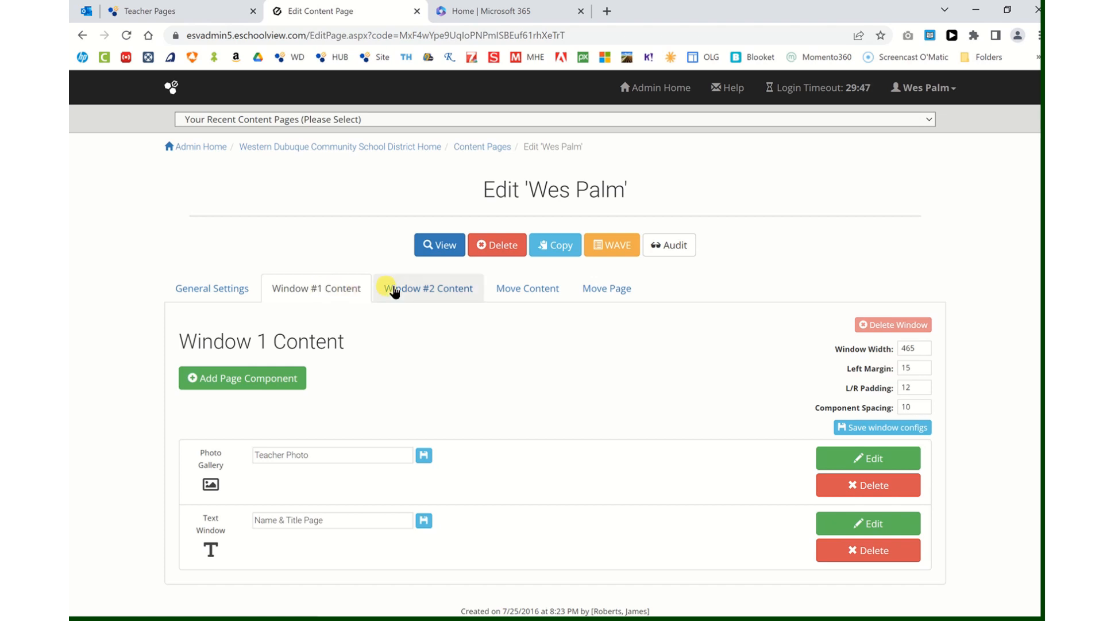
{"action": "left_click", "coordinate": [426, 289]}
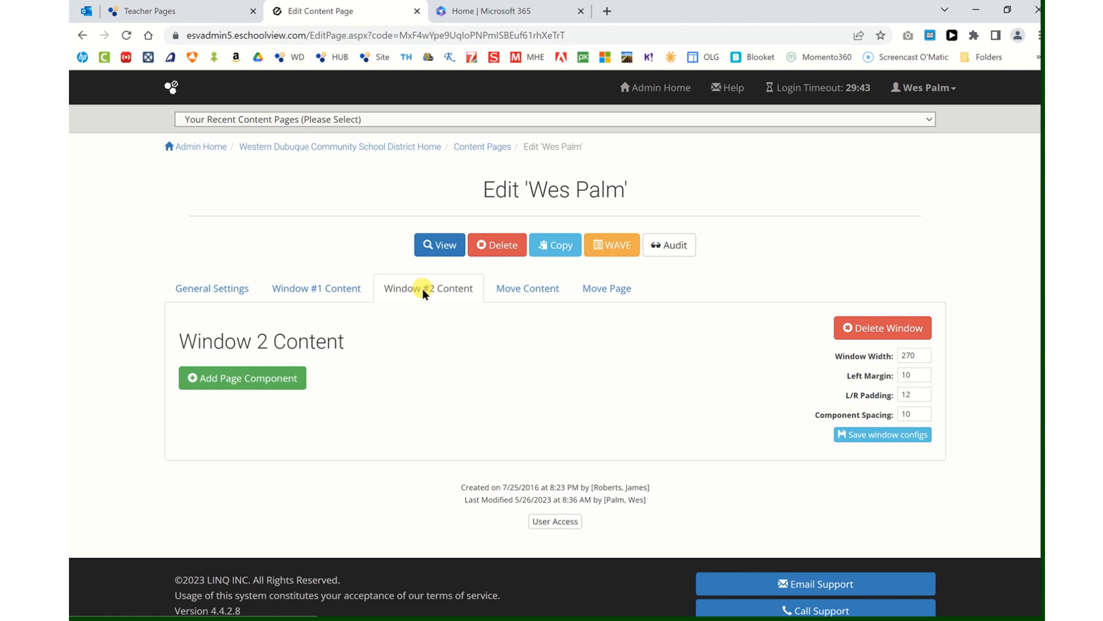
{"action": "left_click", "coordinate": [323, 290]}
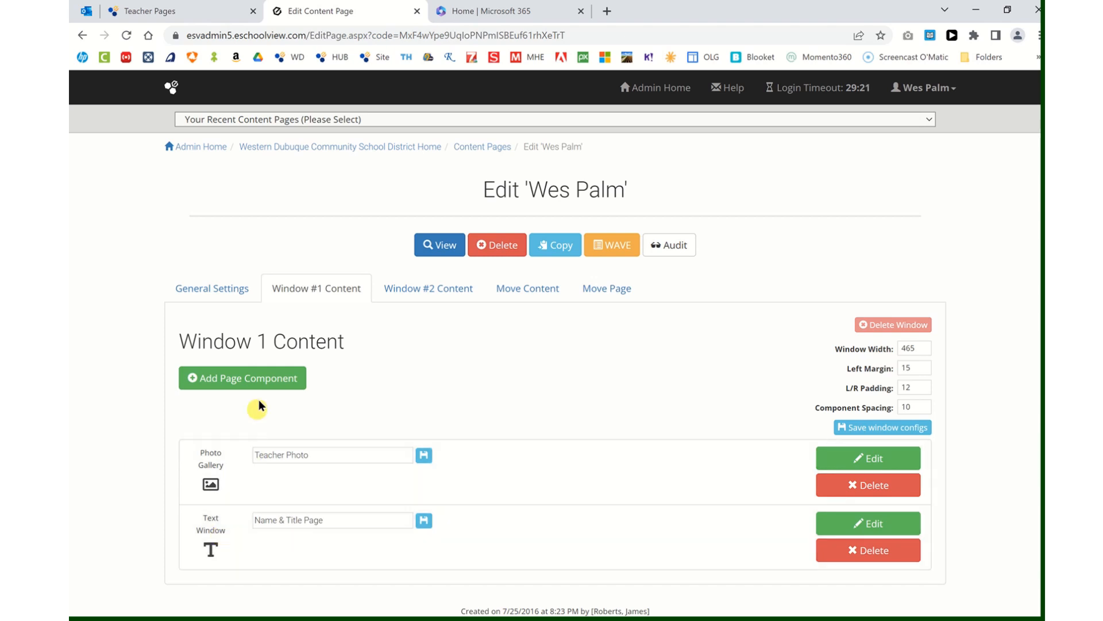
{"action": "left_click", "coordinate": [263, 376]}
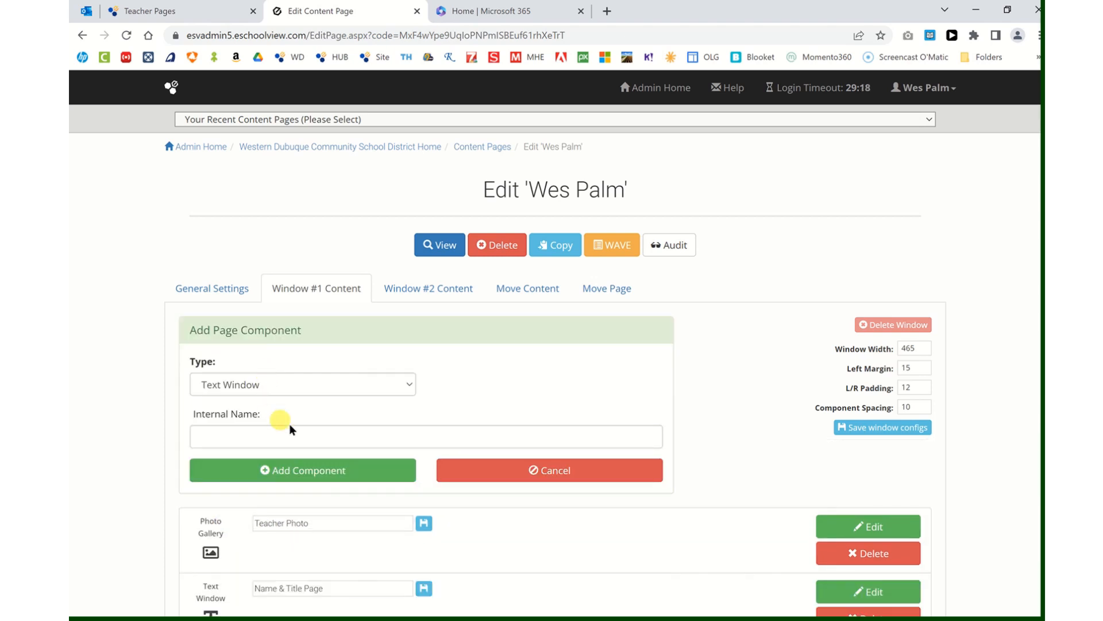
{"action": "left_click", "coordinate": [363, 384]}
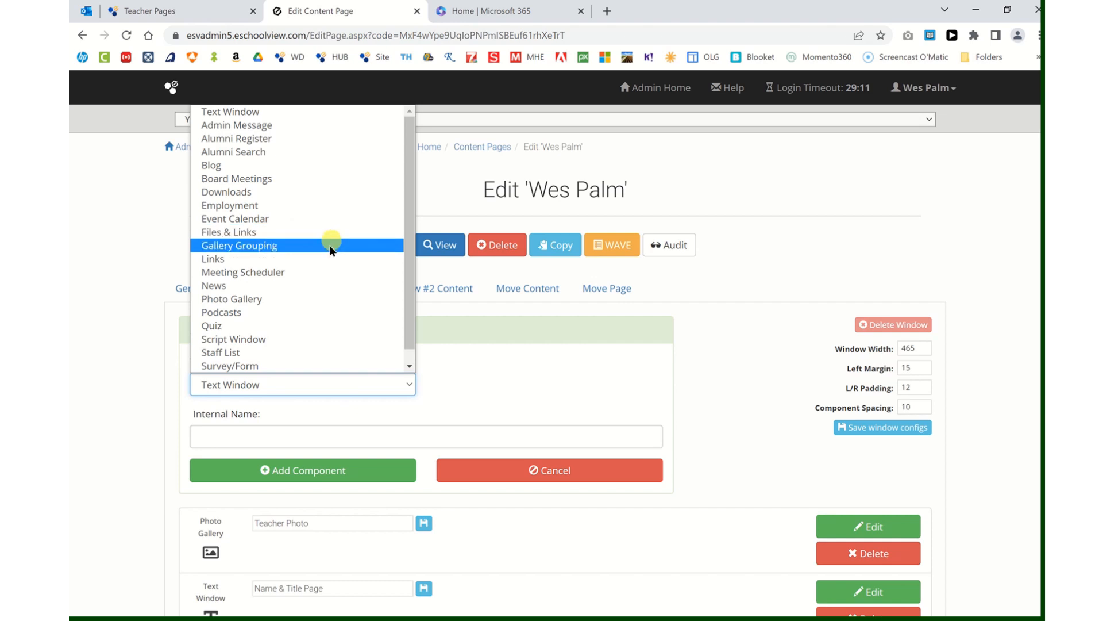
{"action": "left_click", "coordinate": [315, 305]}
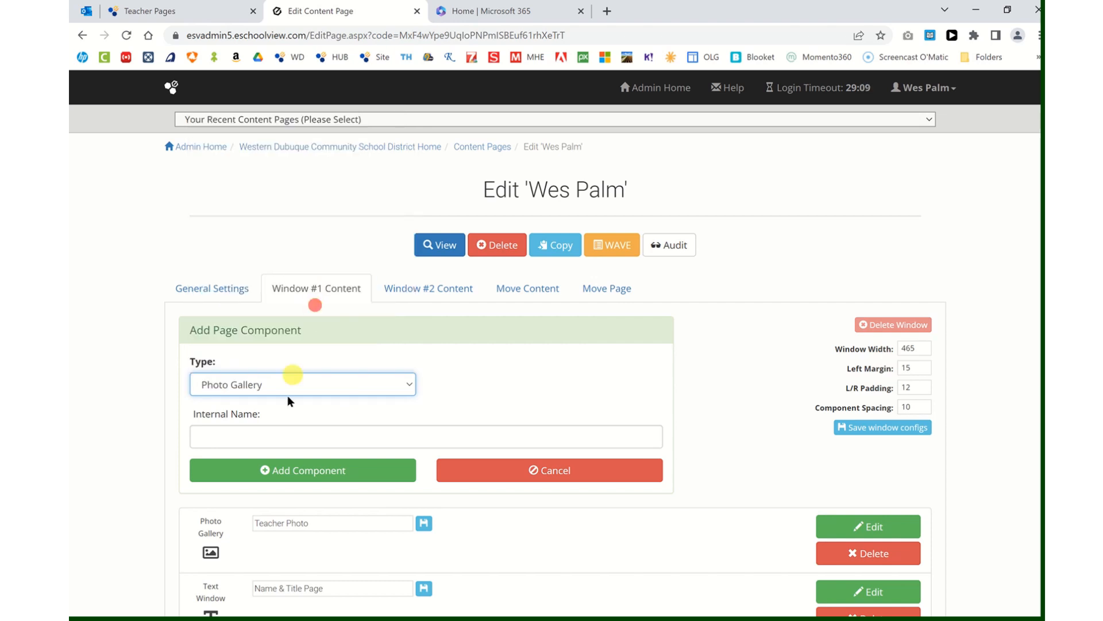
{"action": "left_click", "coordinate": [308, 469]}
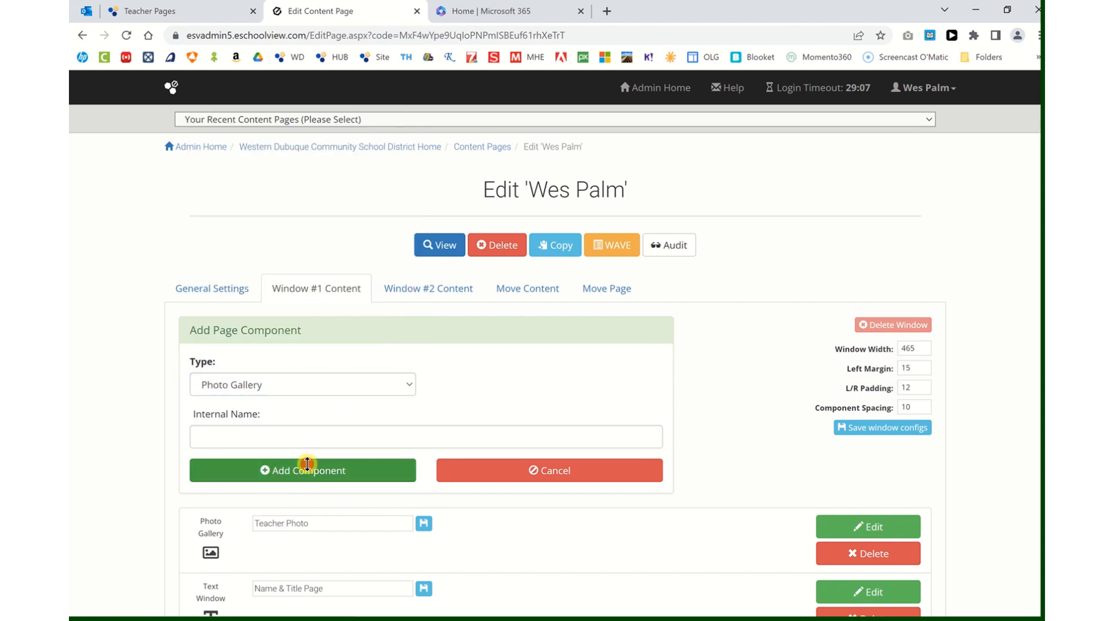
{"action": "scroll", "coordinate": [428, 462], "scroll_direction": "down", "scroll_amount": 1}
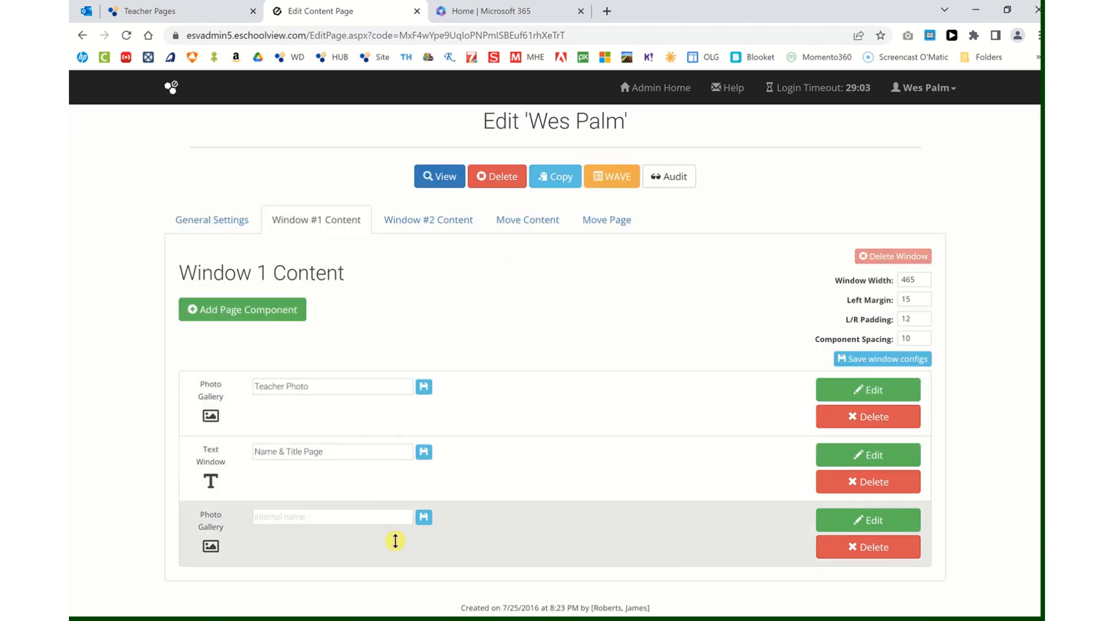
{"action": "left_click", "coordinate": [872, 552]}
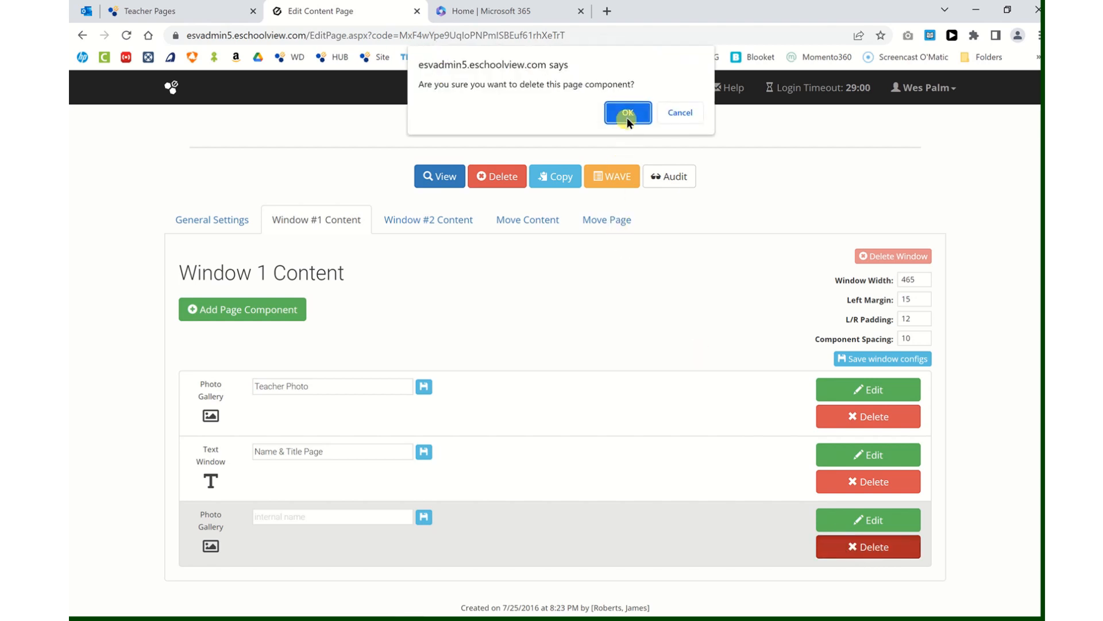
{"action": "left_click", "coordinate": [625, 112]}
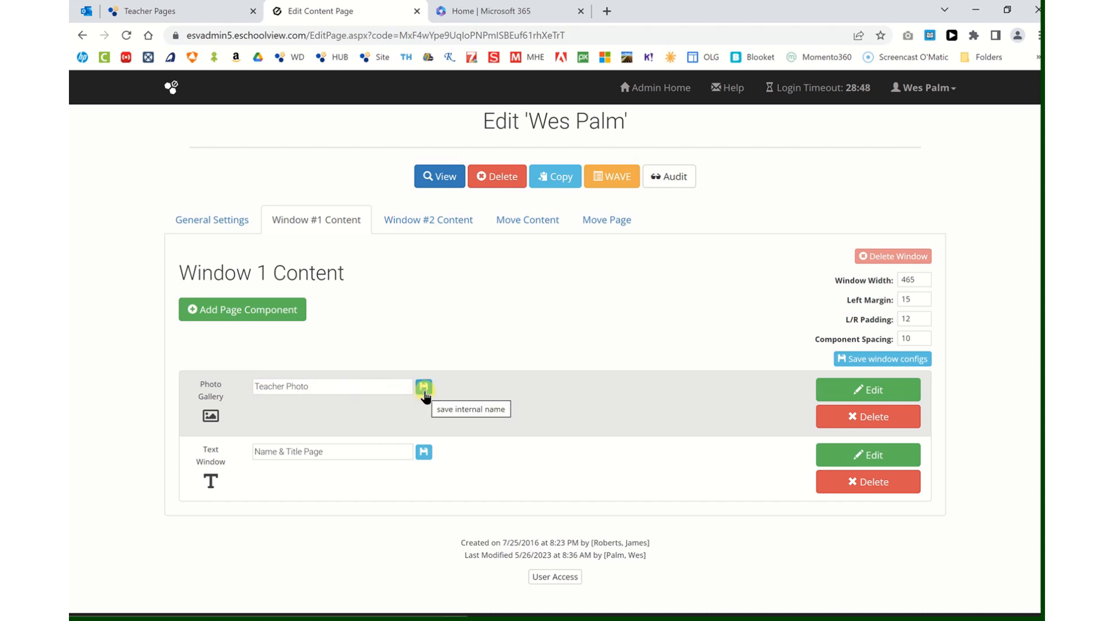
Open the Teacher Photo gallery and browse for the portrait image to upload
{"action": "left_click", "coordinate": [865, 393]}
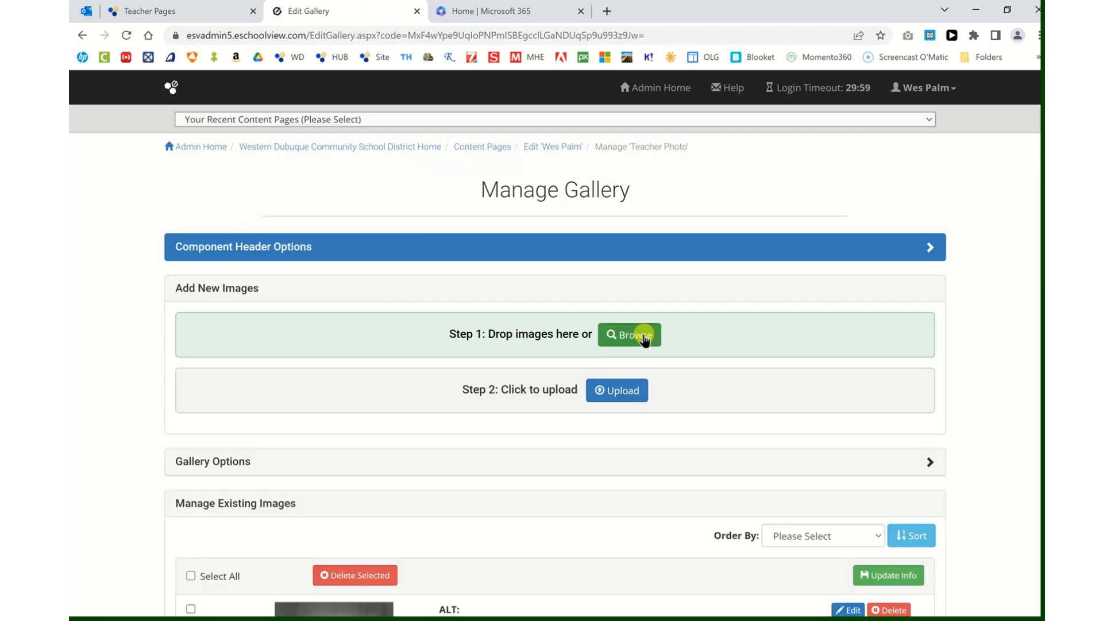
{"action": "left_click", "coordinate": [645, 338]}
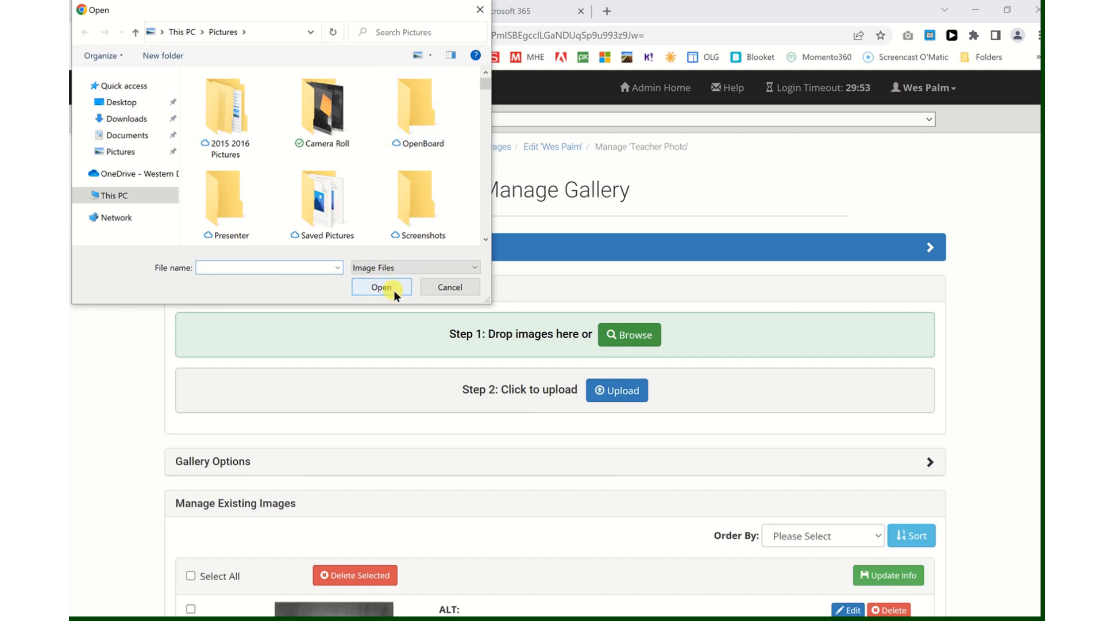
{"action": "left_click", "coordinate": [442, 289]}
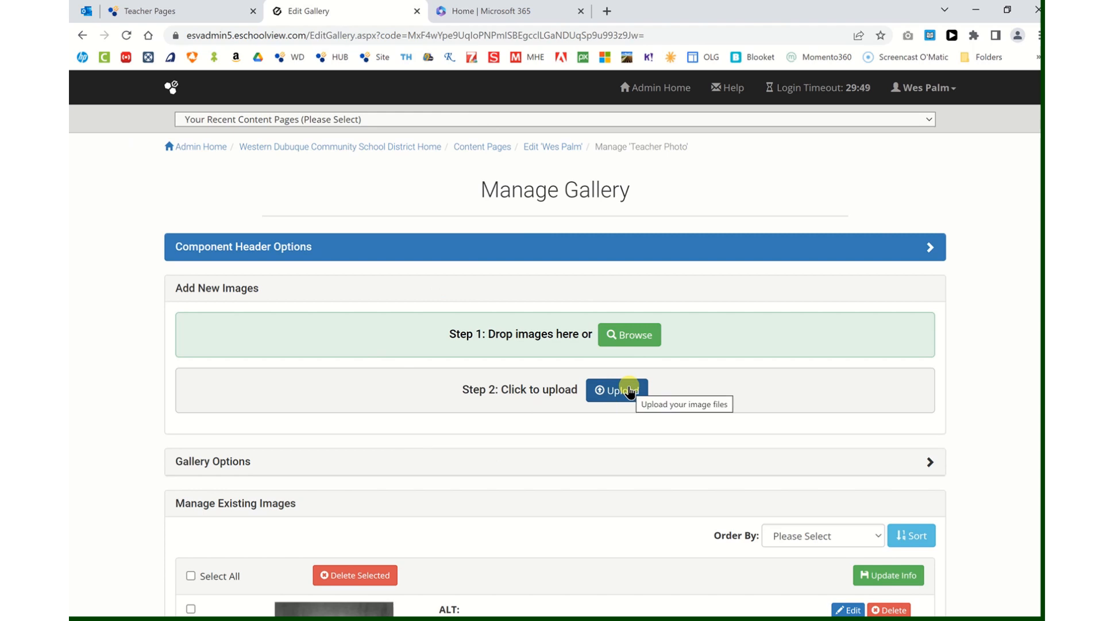
Save the uploaded photo's image info, with the staff member's name as ALT text
{"action": "scroll", "coordinate": [619, 394], "scroll_direction": "down", "scroll_amount": 5}
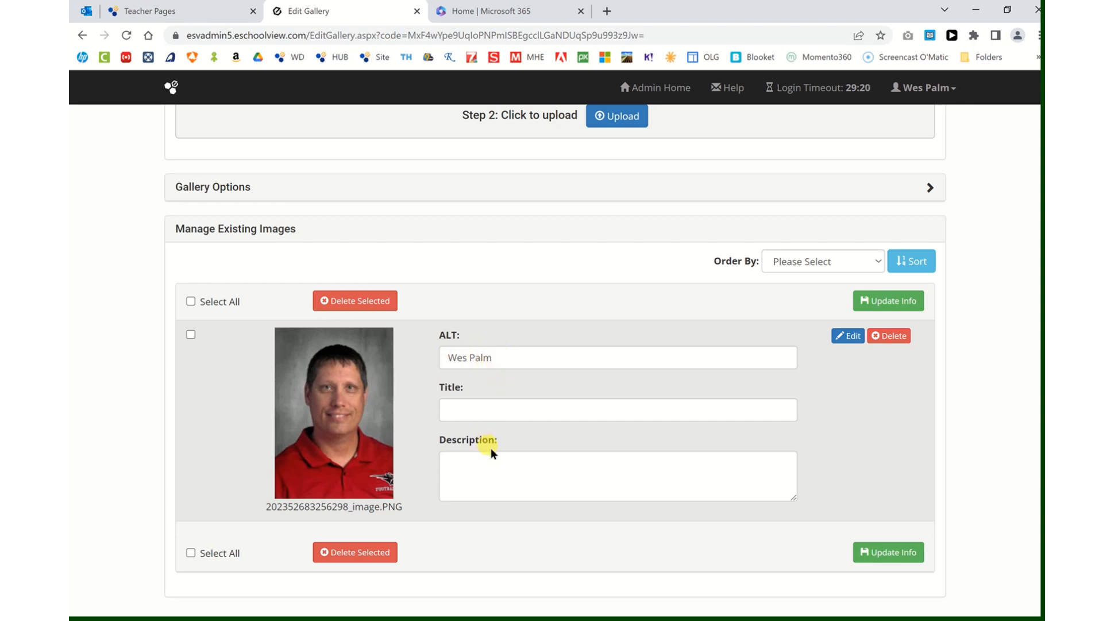
{"action": "scroll", "coordinate": [500, 445], "scroll_direction": "down", "scroll_amount": 2}
{"action": "left_click", "coordinate": [904, 464]}
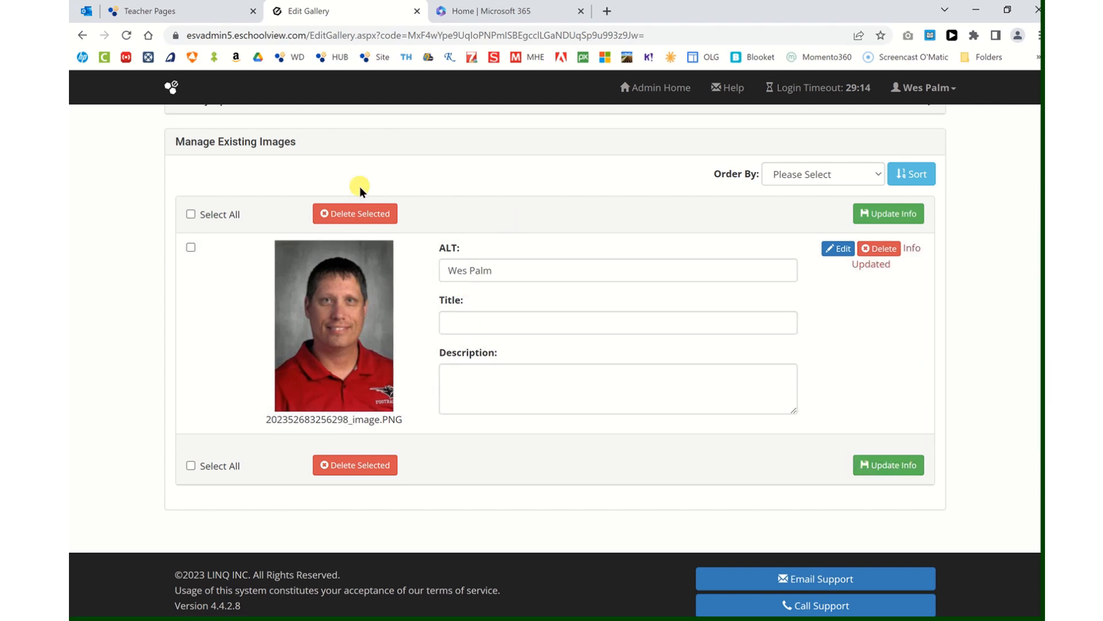
{"action": "scroll", "coordinate": [477, 200], "scroll_direction": "up", "scroll_amount": 1}
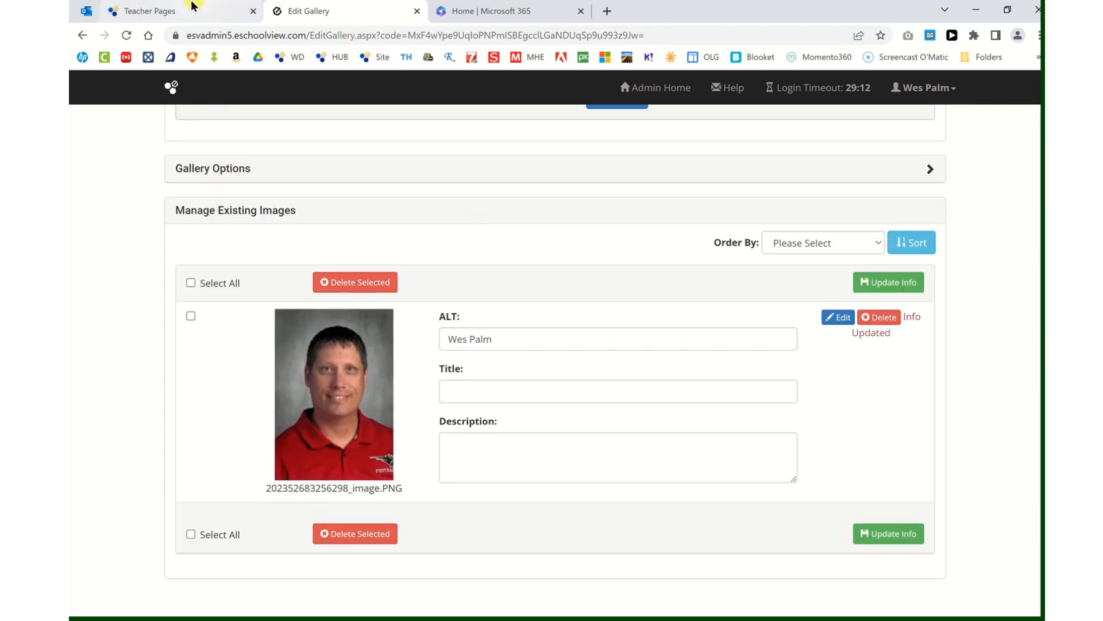
Load the staff member's live page from the Site bookmark to see the photo, then return to Edit Gallery
{"action": "left_click", "coordinate": [173, 10]}
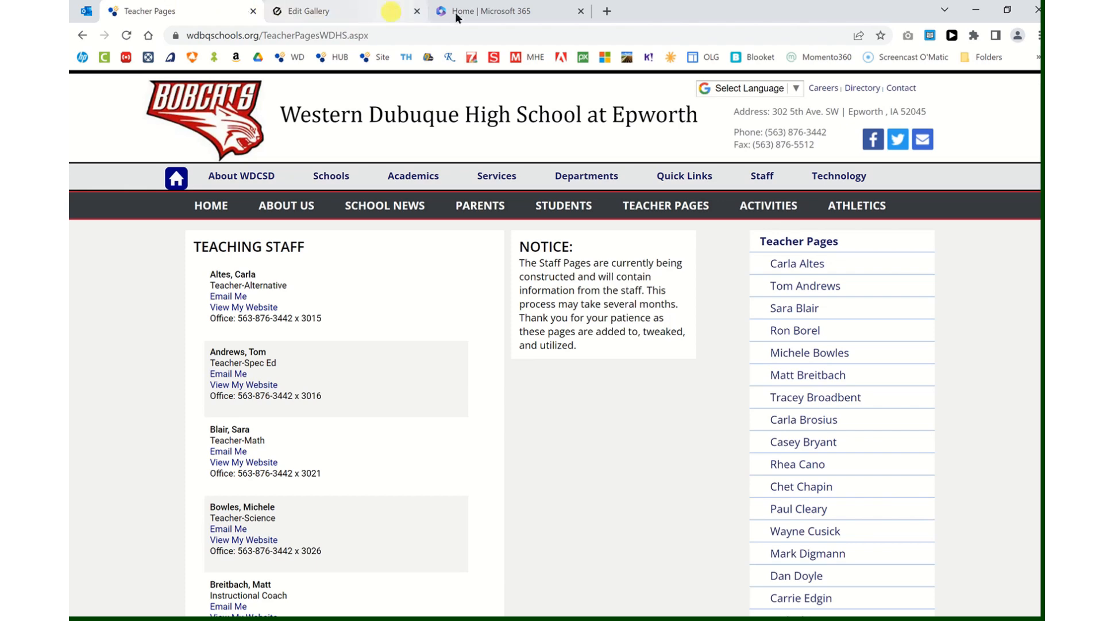
{"action": "left_click", "coordinate": [605, 11]}
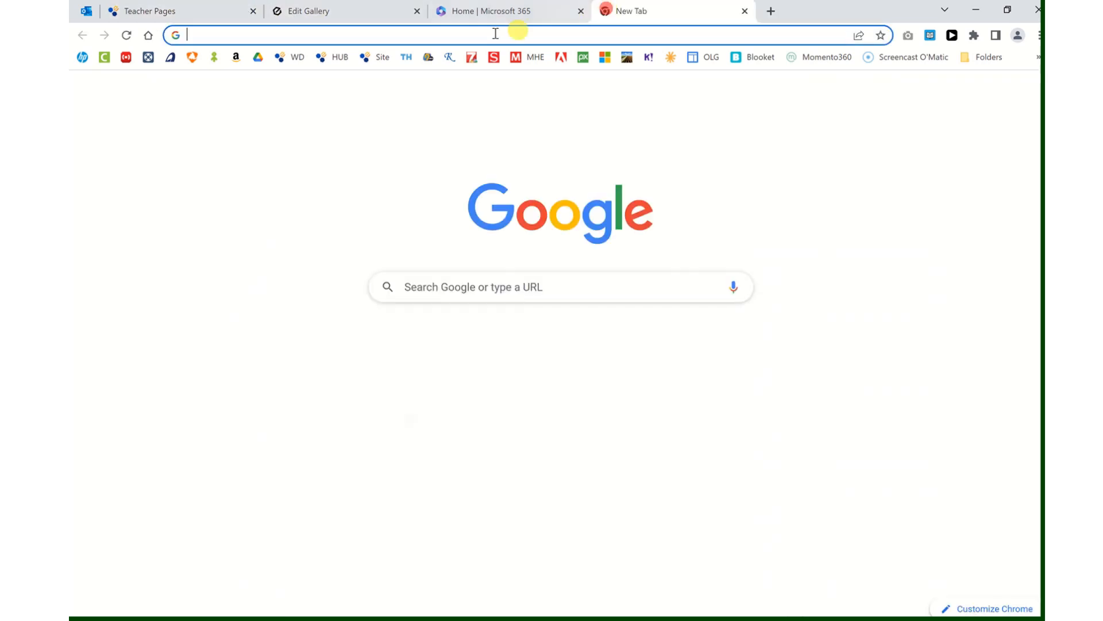
{"action": "left_click", "coordinate": [376, 58]}
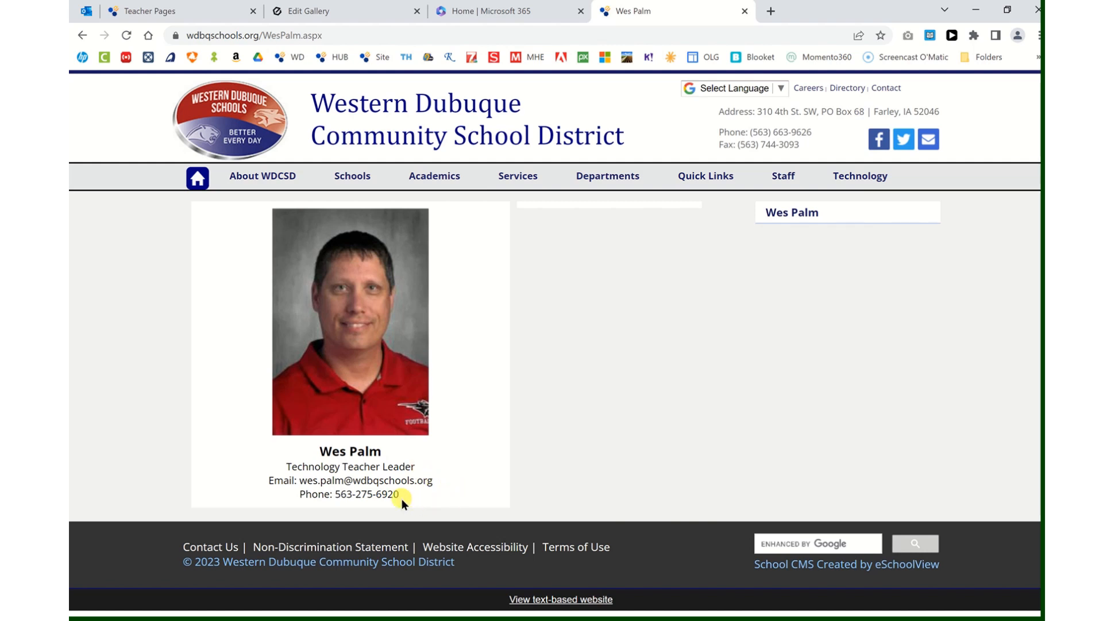
{"action": "left_click", "coordinate": [309, 11]}
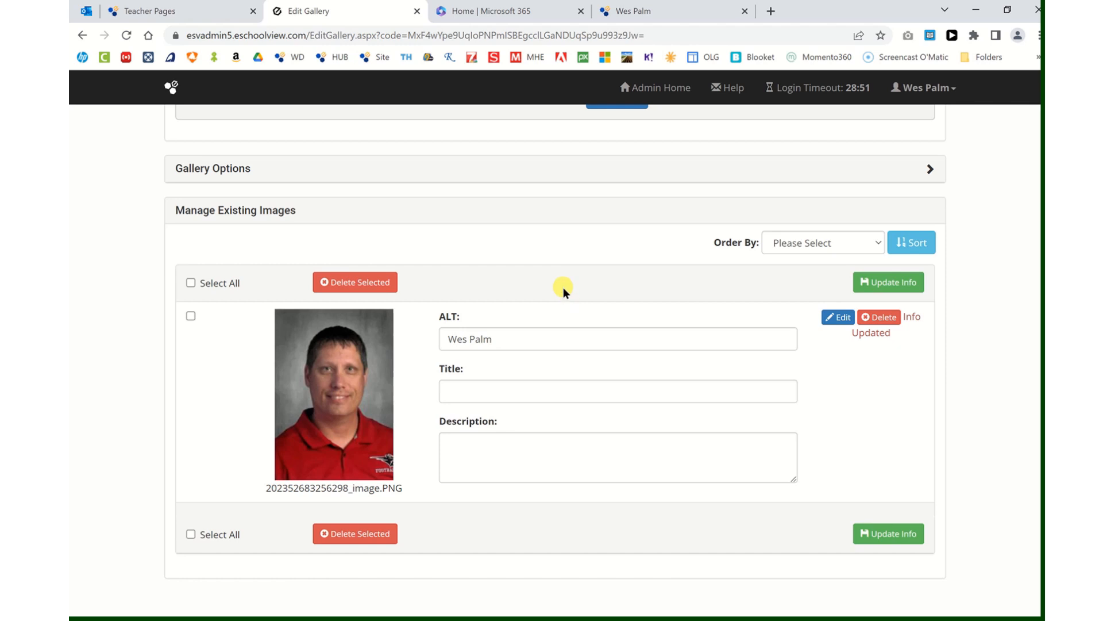
Return to the staff page editor and edit the Name & Title Page text window
{"action": "scroll", "coordinate": [557, 284], "scroll_direction": "up", "scroll_amount": 5}
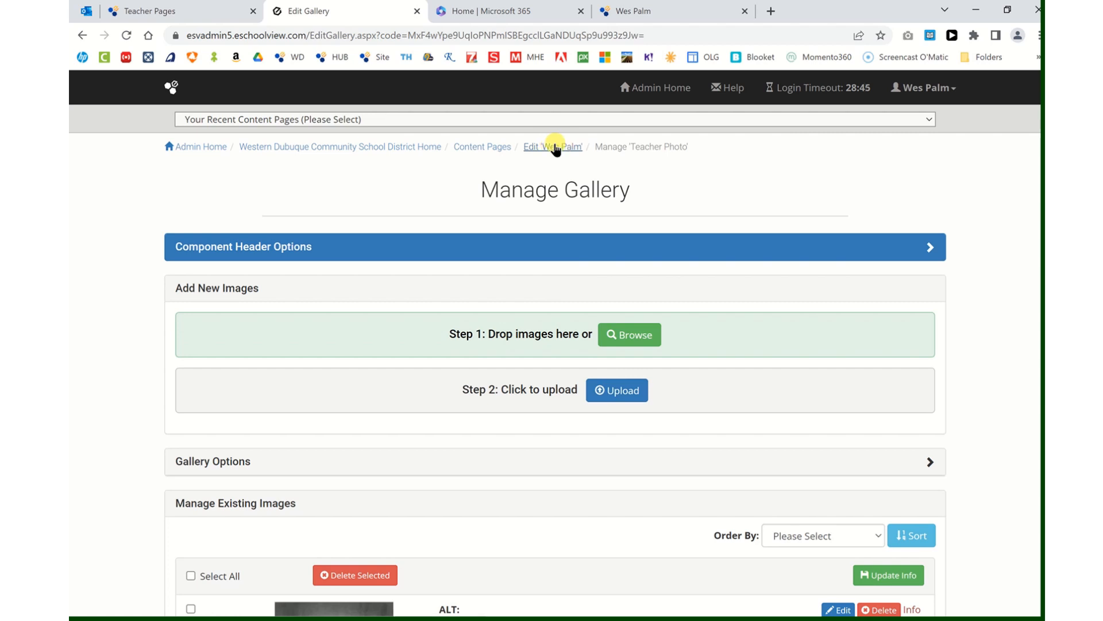
{"action": "left_click", "coordinate": [555, 147]}
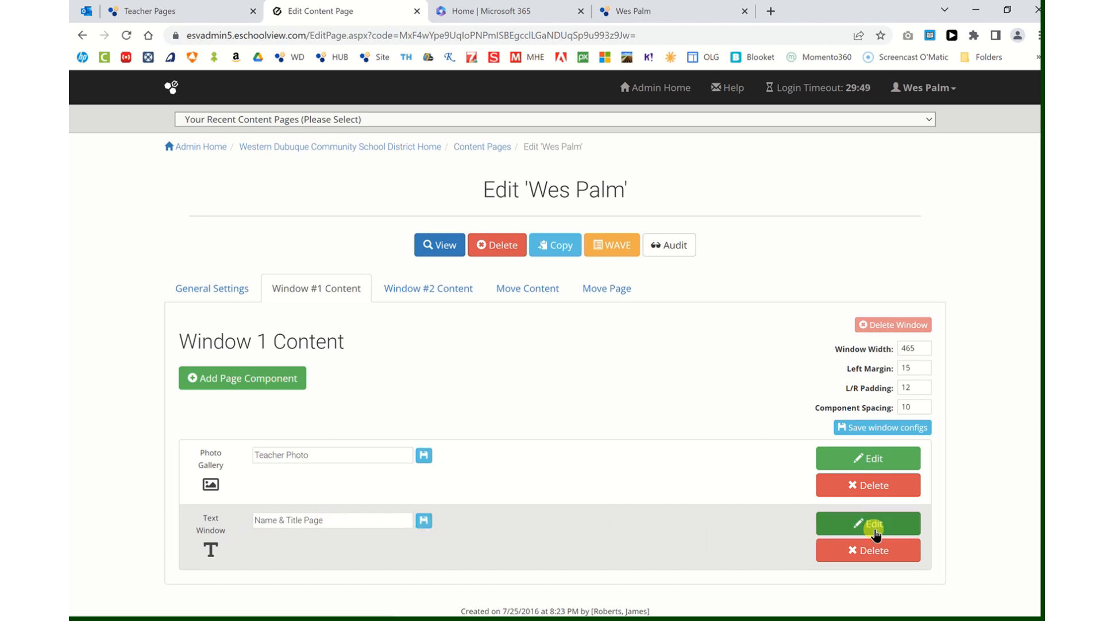
{"action": "left_click", "coordinate": [895, 522]}
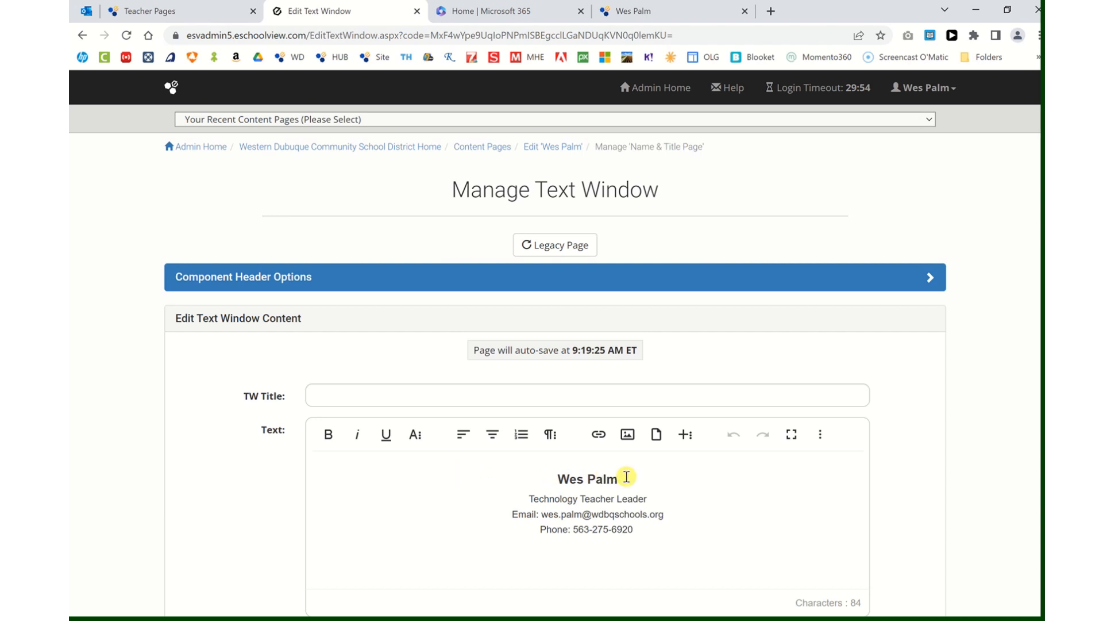
Clear Formatting on the name heading, then bring up Microsoft Teams to check the phone number
{"action": "left_click_drag", "start_coordinate": [625, 477], "coordinate": [482, 476]}
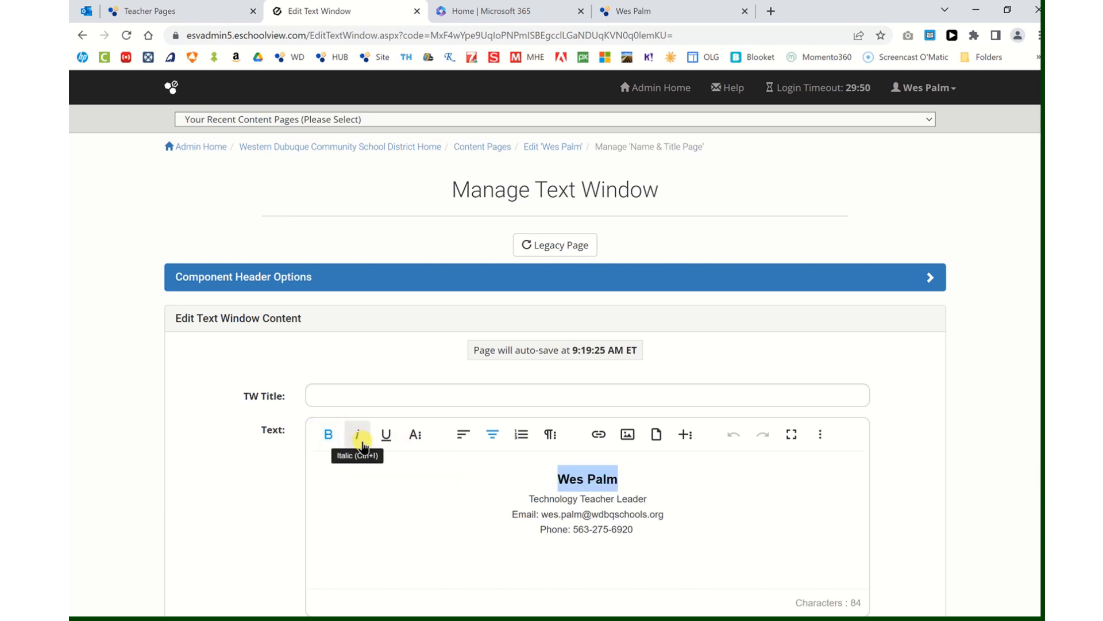
{"action": "left_click", "coordinate": [418, 437]}
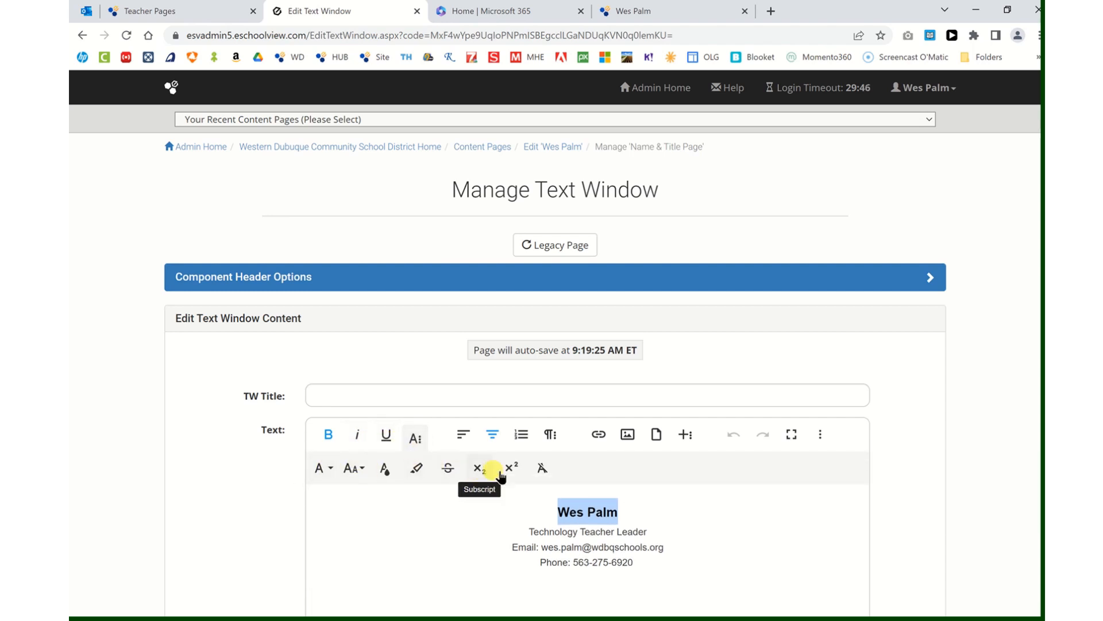
{"action": "left_click", "coordinate": [540, 468]}
{"action": "left_click", "coordinate": [440, 520]}
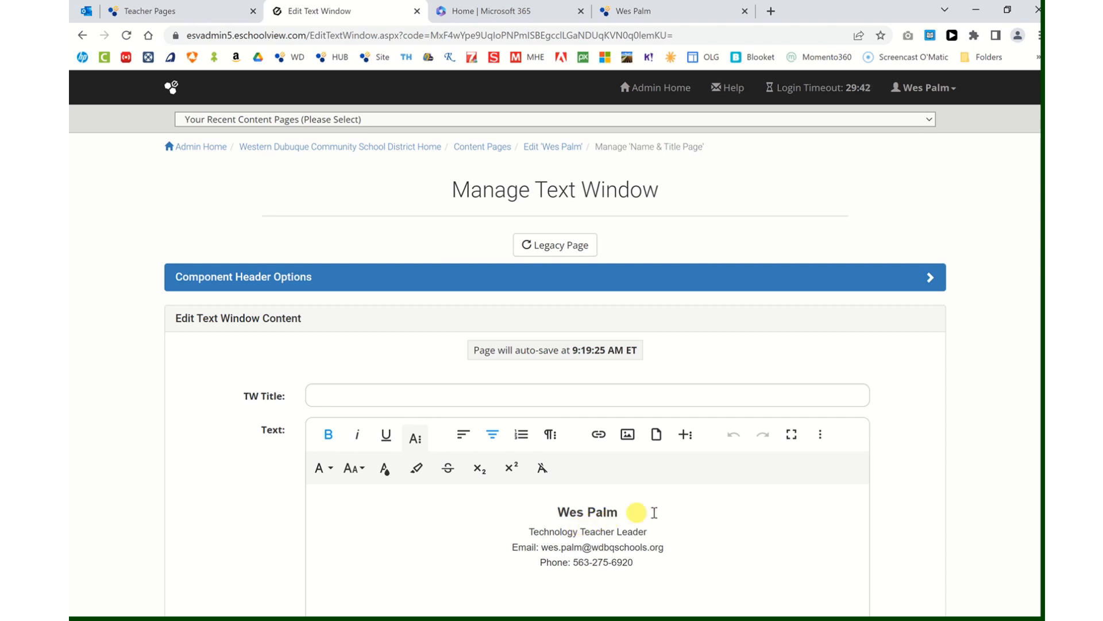
{"action": "scroll", "coordinate": [687, 517], "scroll_direction": "down", "scroll_amount": 1}
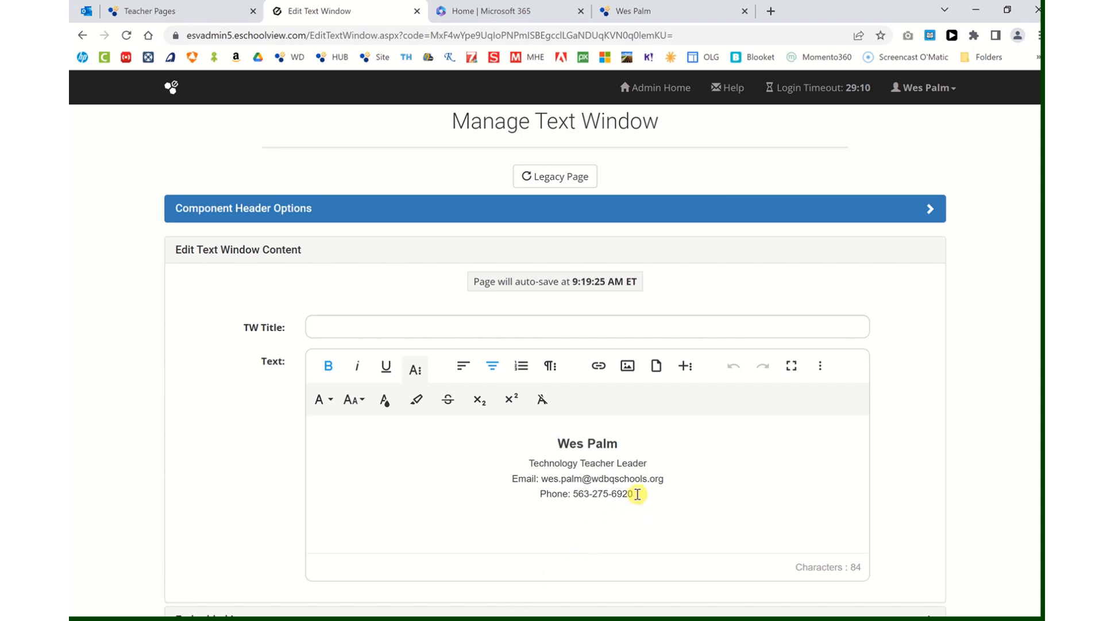
{"action": "left_click", "coordinate": [501, 619]}
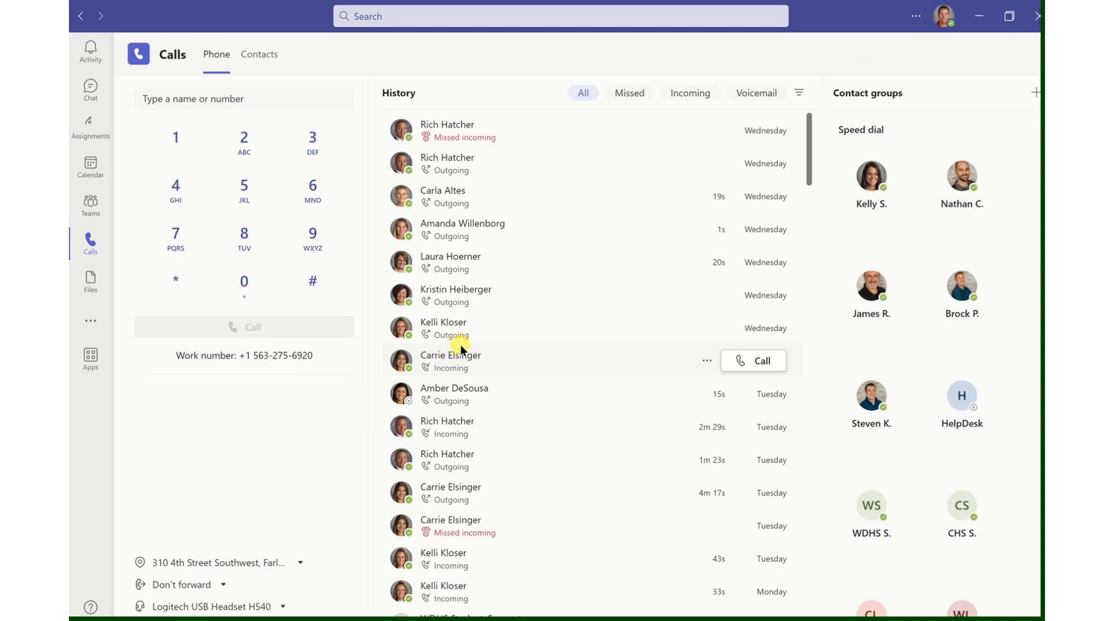
Check the work number on Teams' Calls page, then minimize Teams
{"action": "left_click", "coordinate": [89, 240]}
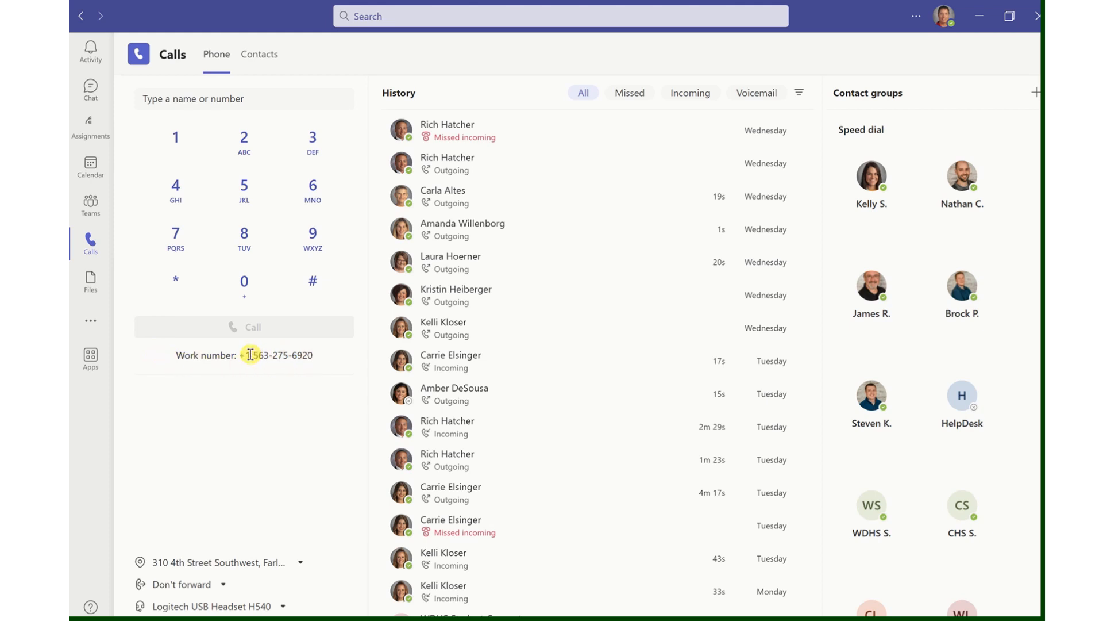
{"action": "left_click", "coordinate": [979, 15]}
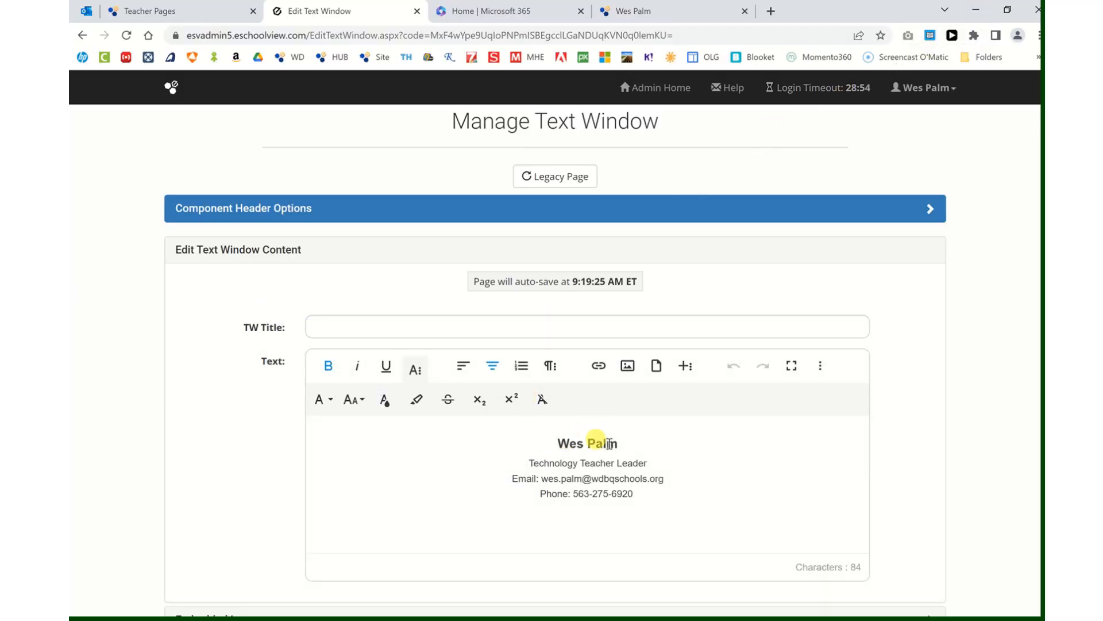
Save the Name & Title text window and view the updated public staff page
{"action": "scroll", "coordinate": [621, 439], "scroll_direction": "down", "scroll_amount": 3}
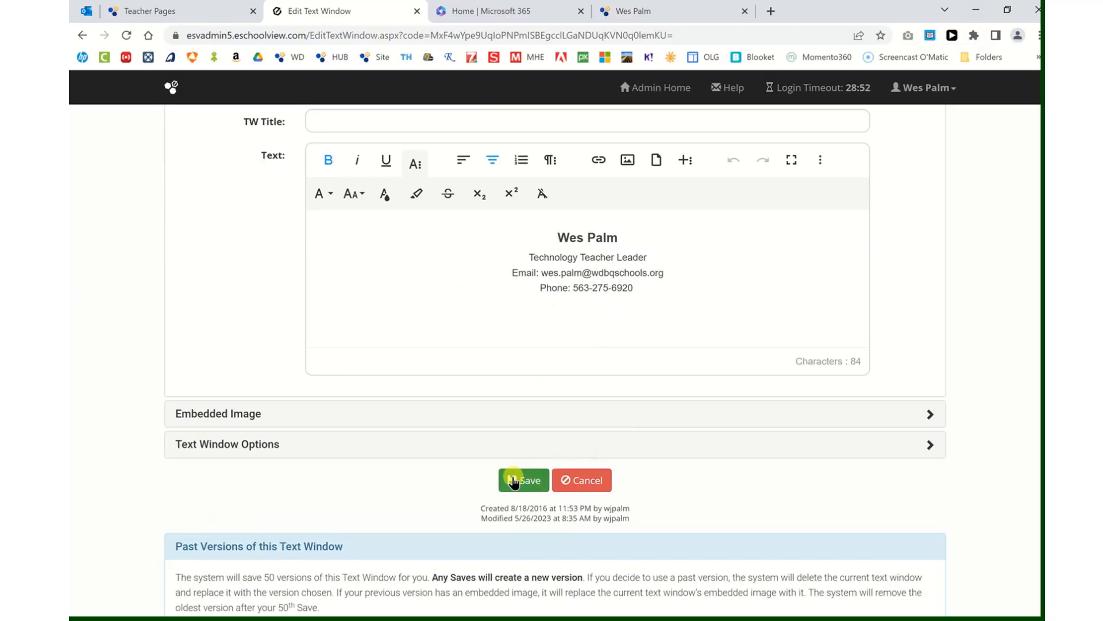
{"action": "left_click", "coordinate": [513, 480]}
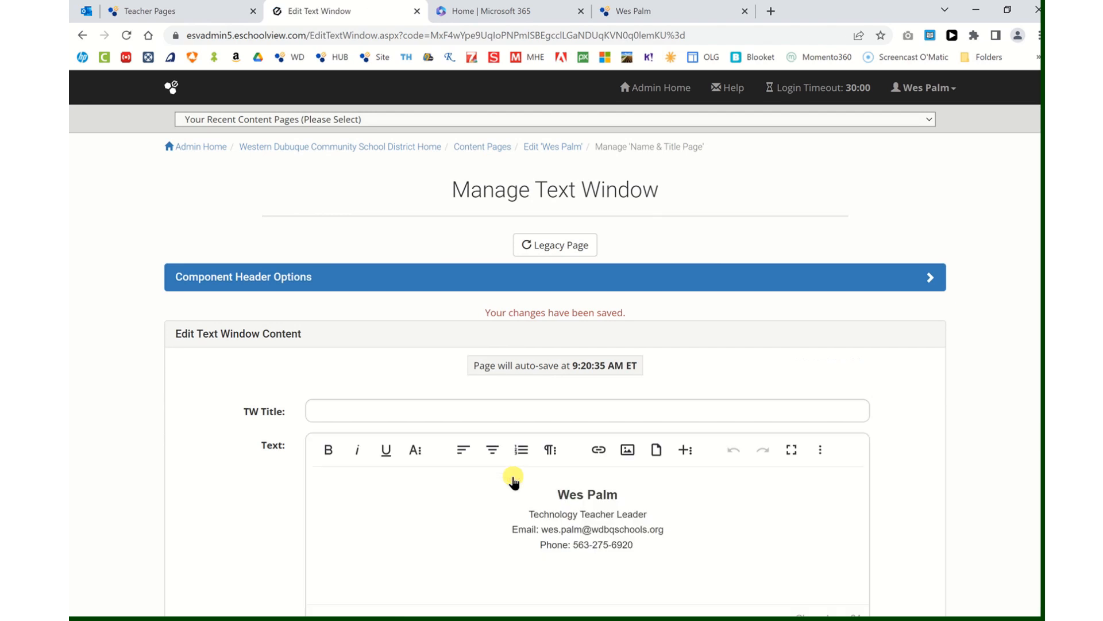
{"action": "mouse_move", "coordinate": [651, 11]}
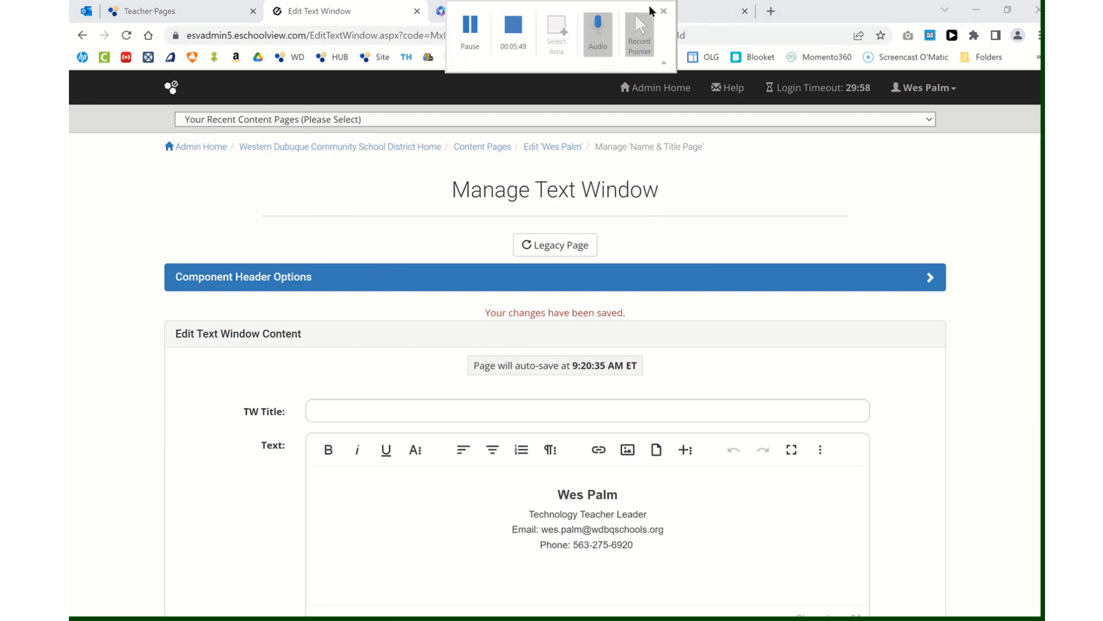
{"action": "left_click", "coordinate": [714, 9]}
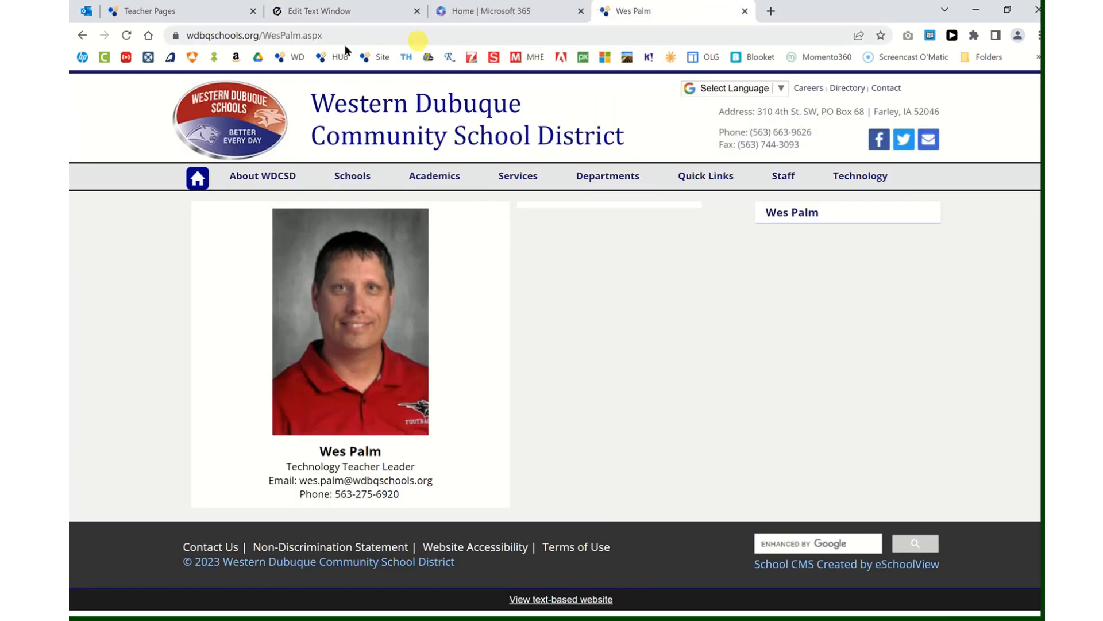
{"action": "left_click", "coordinate": [125, 33]}
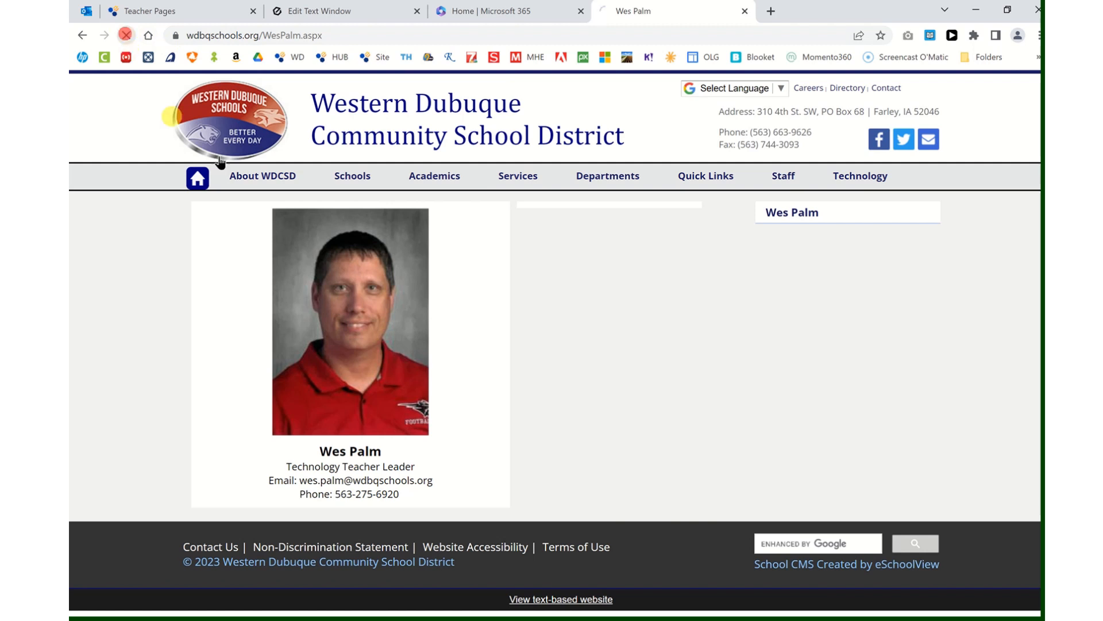